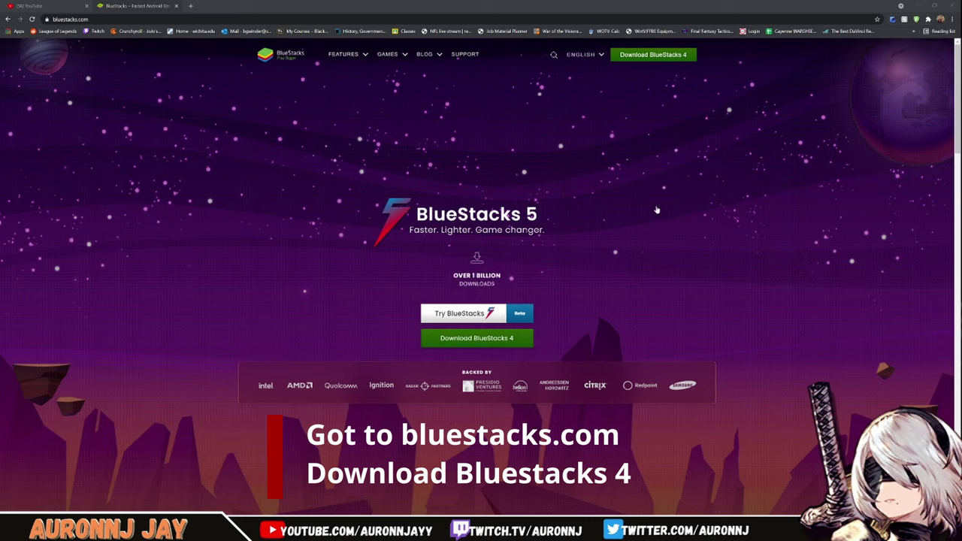
- Download BlueStacks 4 from bluestacks.com and launch the 64-bit BlueStacks Multi-Instance Manager from the desktop
left_click(470, 340)
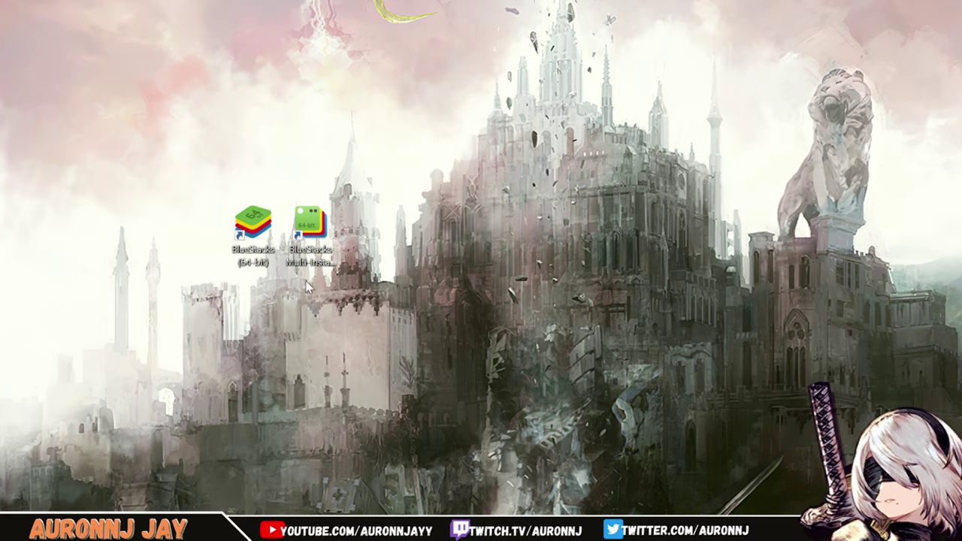
left_click(311, 233)
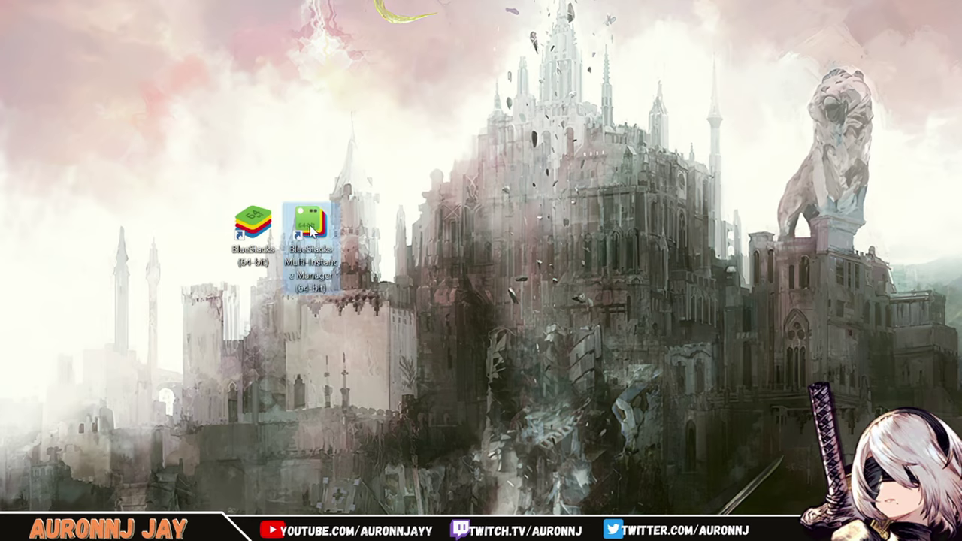
double_click(310, 231)
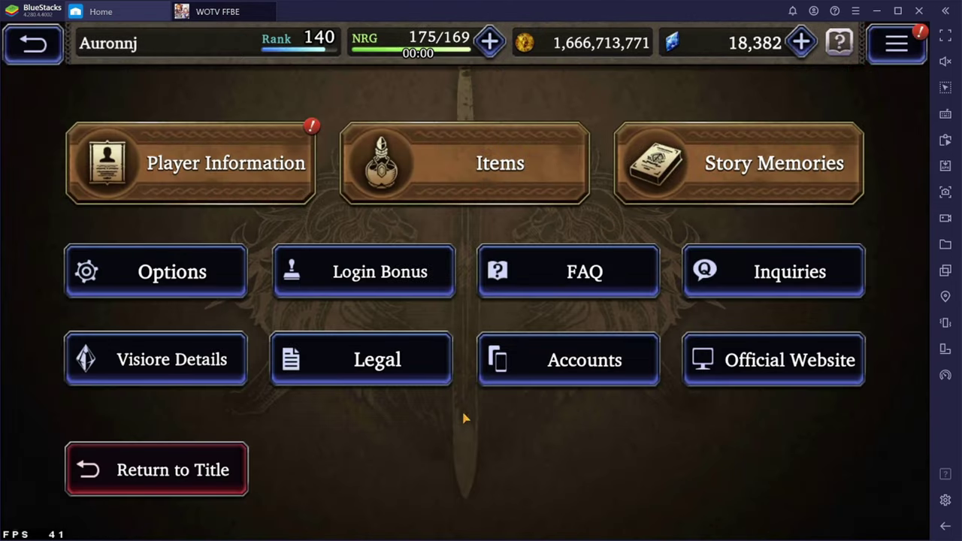
- Open the account options inside the running WOTV FFBE game
left_click(591, 359)
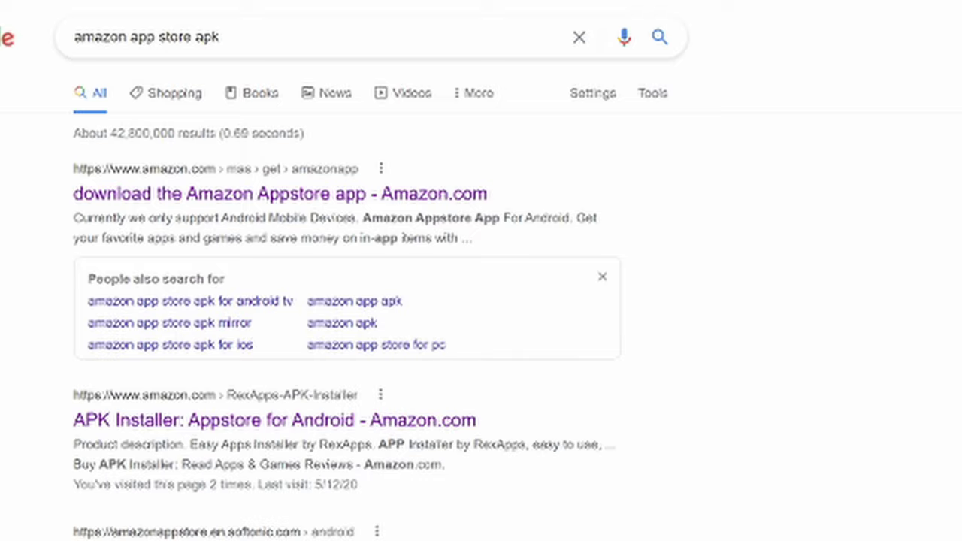
- Open Amazon's own Appstore page from the "amazon app store apk" search results and download the Appstore app for Android
left_click_drag(219, 36, 76, 36)
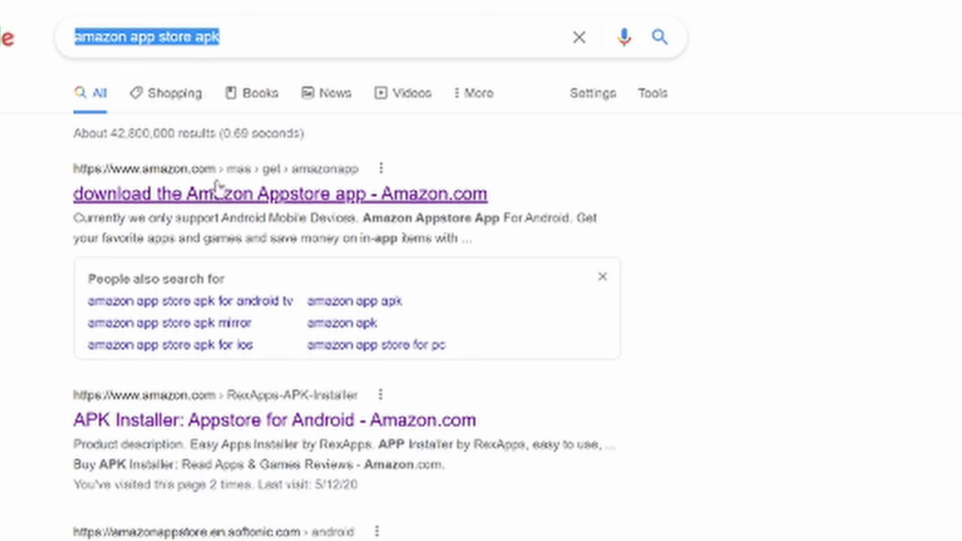
left_click(197, 197)
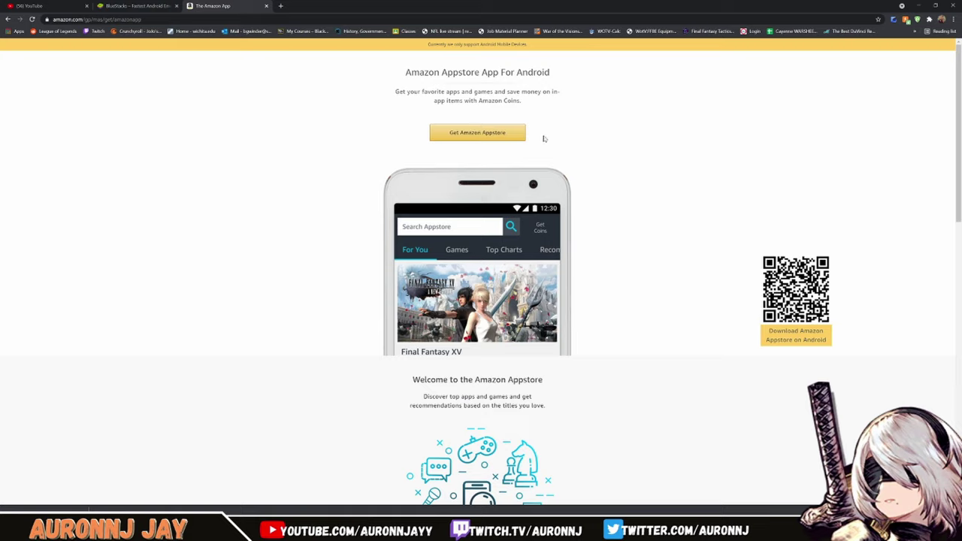
left_click(472, 136)
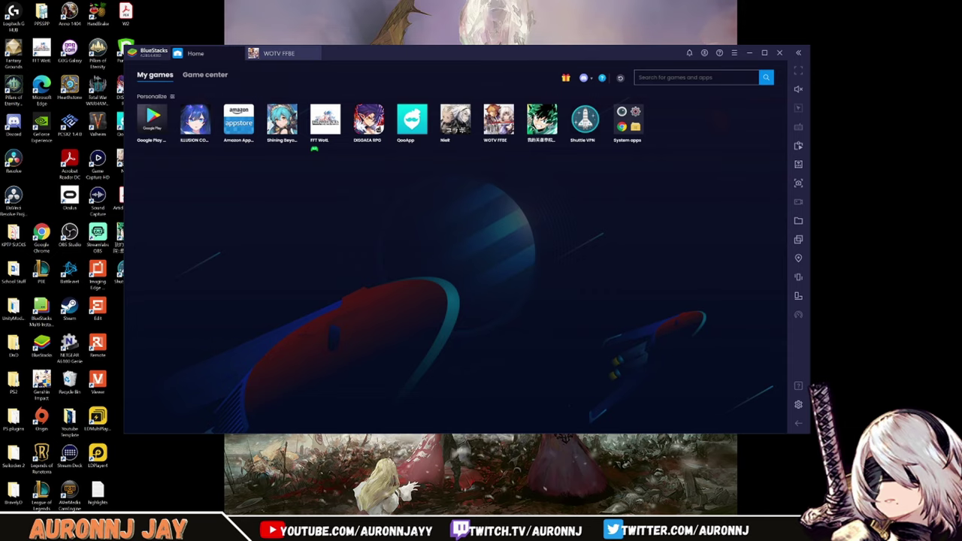
- Open the Amazon Appstore inside BlueStacks and claim the daily Amazon Coins gift
left_click(462, 304)
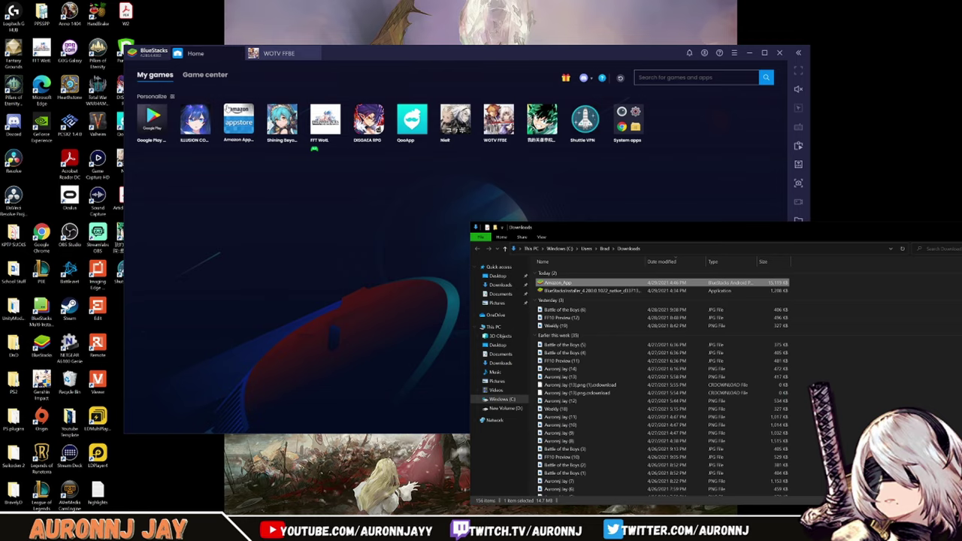
left_click(233, 126)
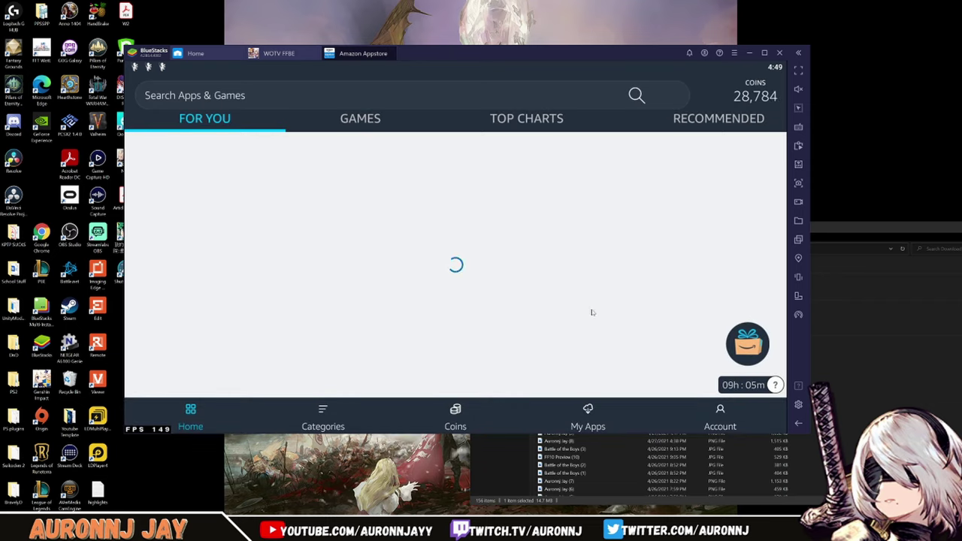
left_click(747, 344)
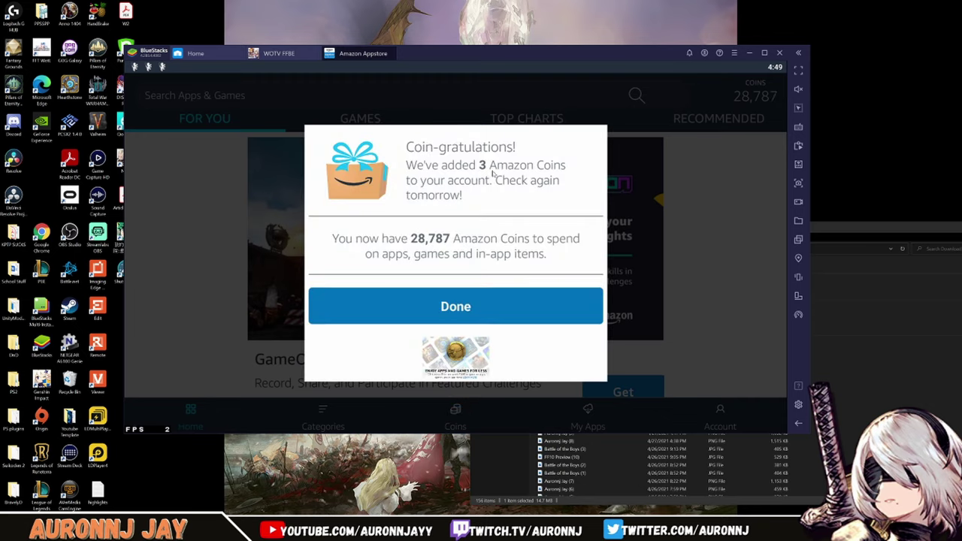
left_click(456, 308)
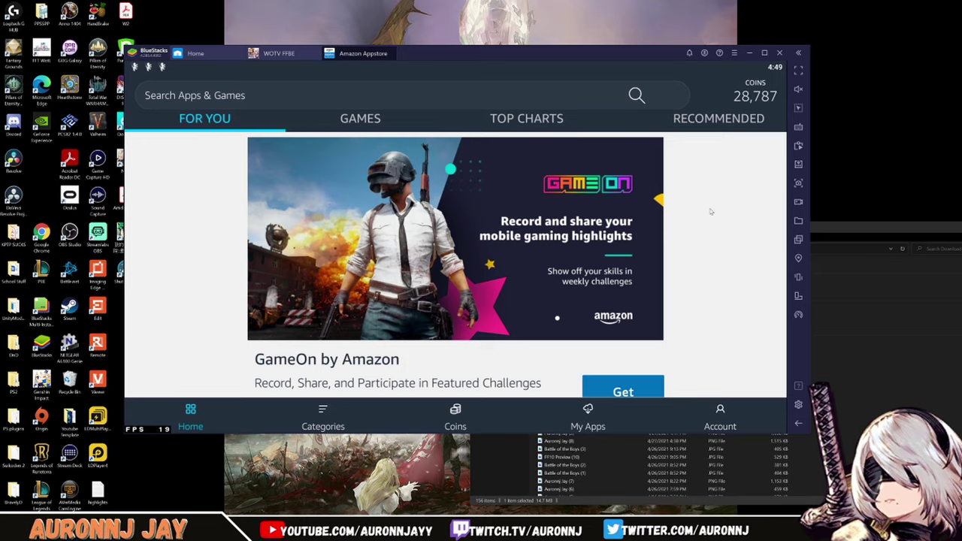
- Search the Amazon Appstore for "war of the visions", and close the store after viewing the results
left_click(328, 95)
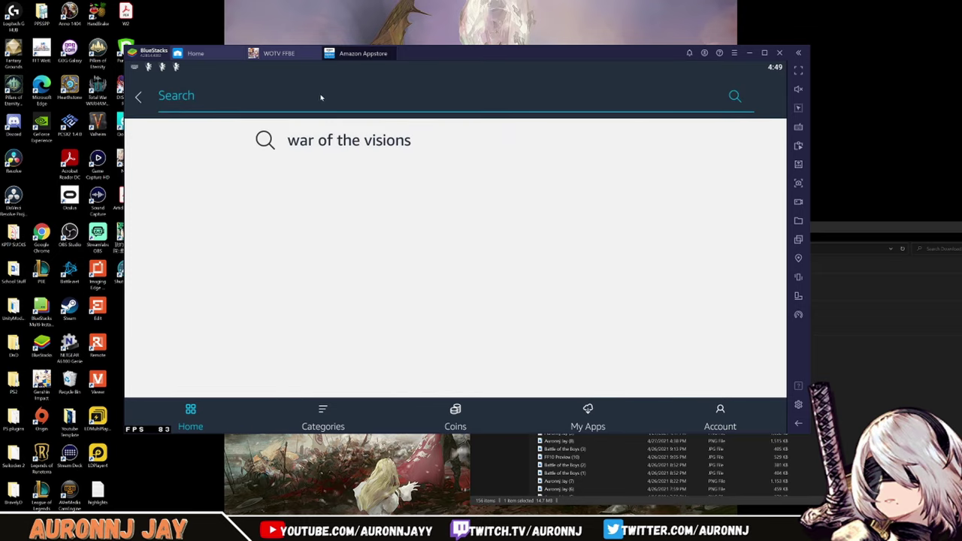
left_click(320, 139)
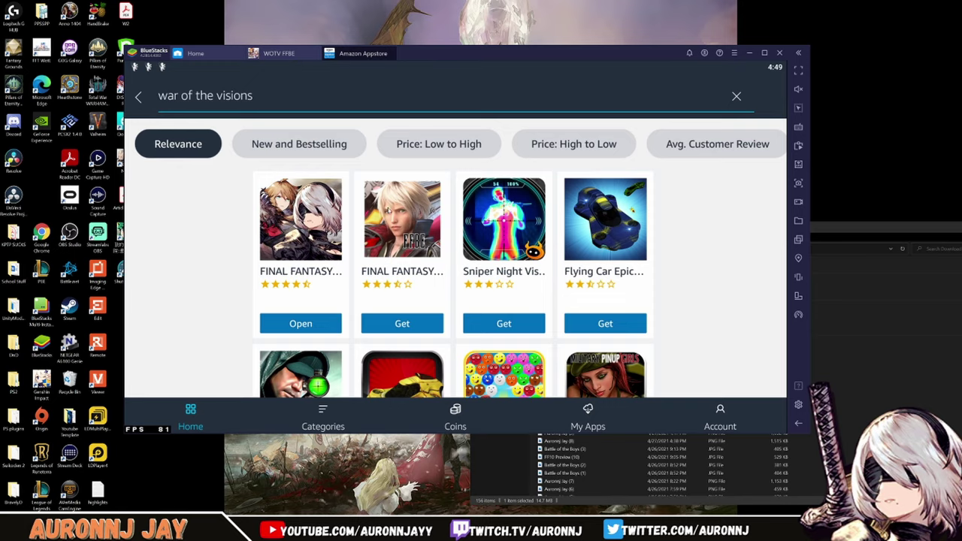
left_click(736, 96)
left_click(393, 52)
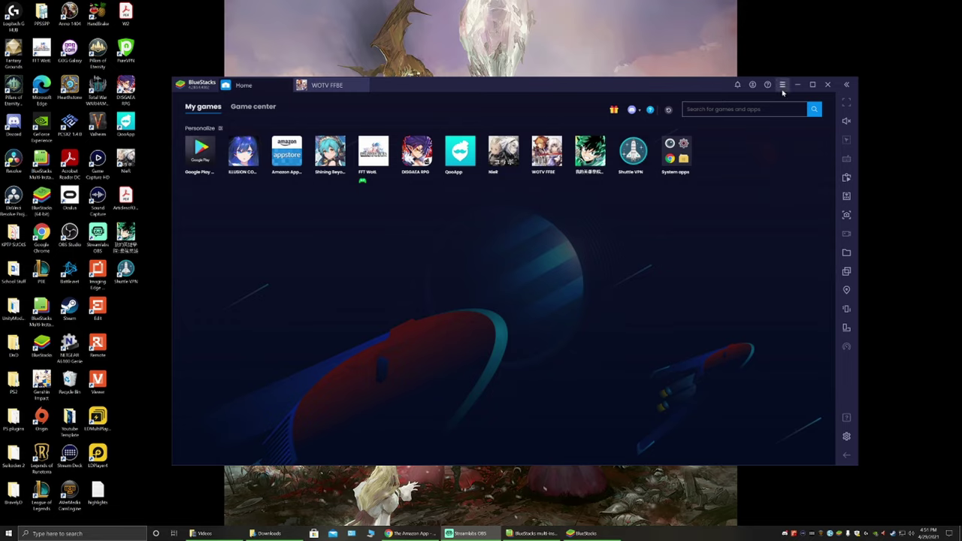
- Open the BlueStacks settings from the home screen
left_click(783, 85)
left_click(729, 101)
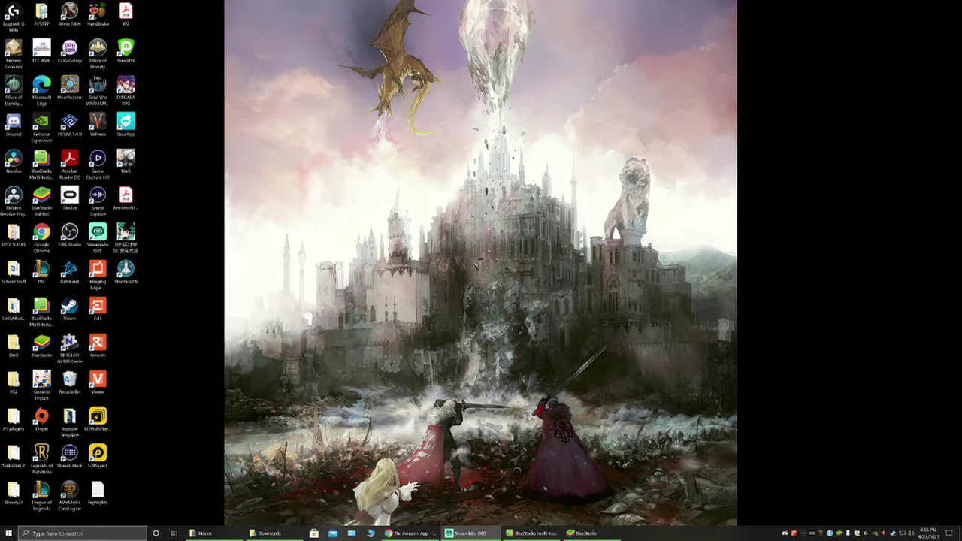
- Open the Registry Editor with "regedit" and go to the key HKEY_LOCAL_MACHINE\SOFTWARE\BlueStacks_bgp64\Guests\Android
left_click(83, 533)
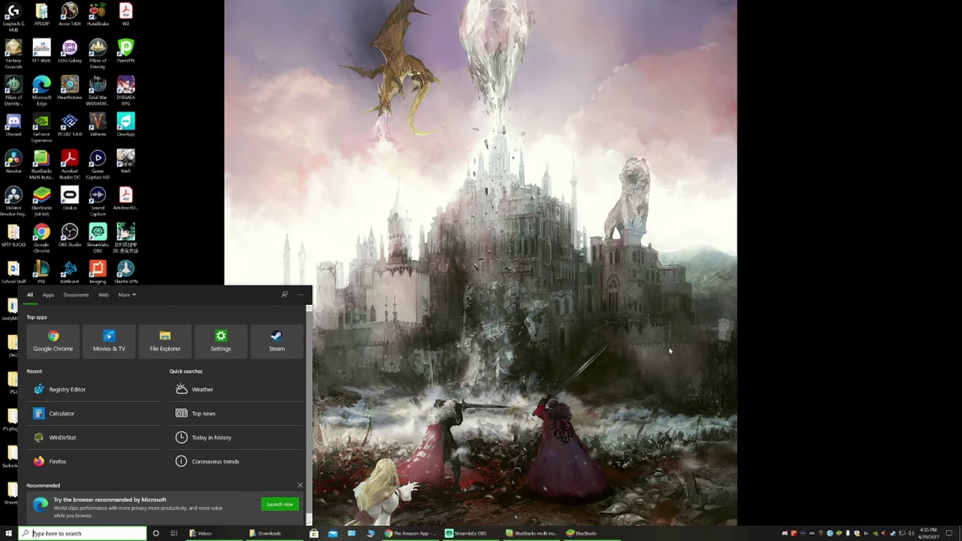
type("regedit")
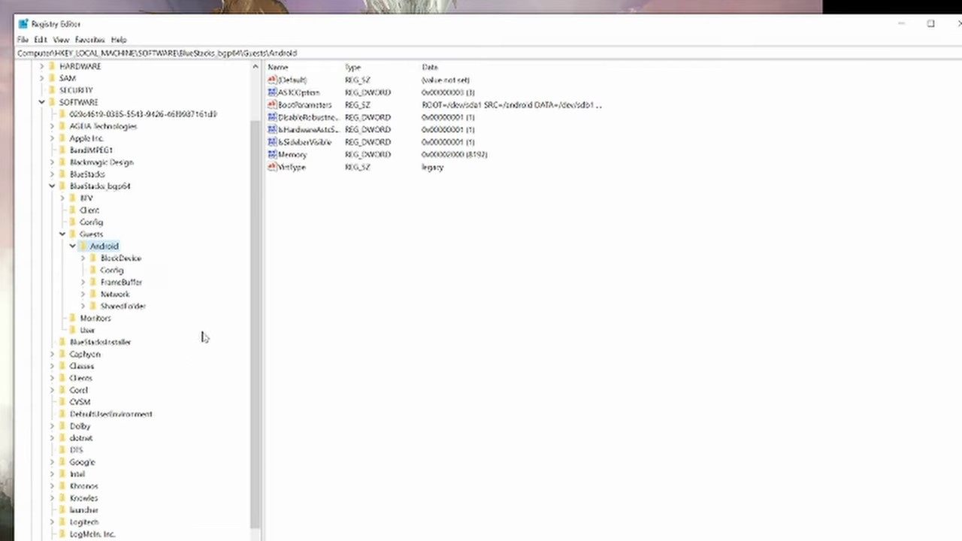
scroll(355, 217, "up", 1)
scroll(169, 270, "up", 1)
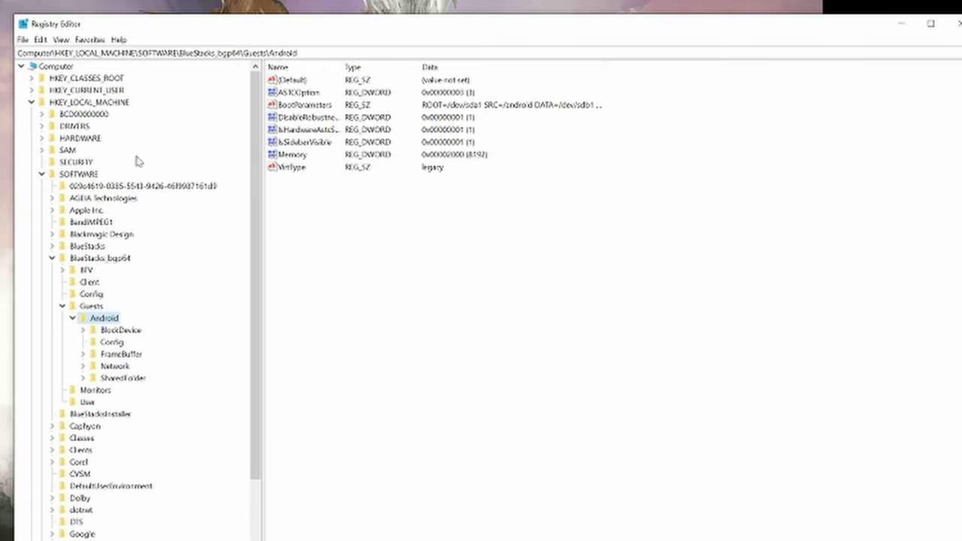
left_click(89, 103)
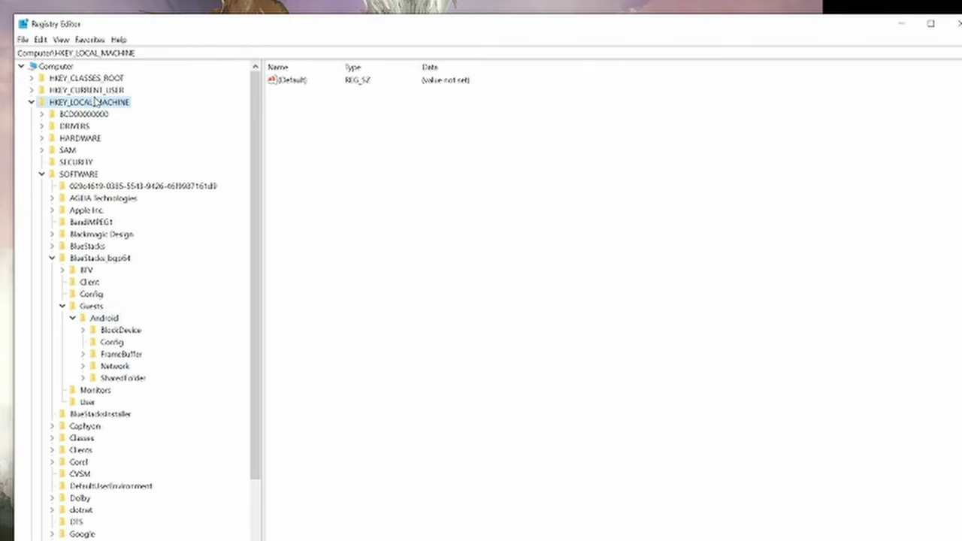
left_click(78, 175)
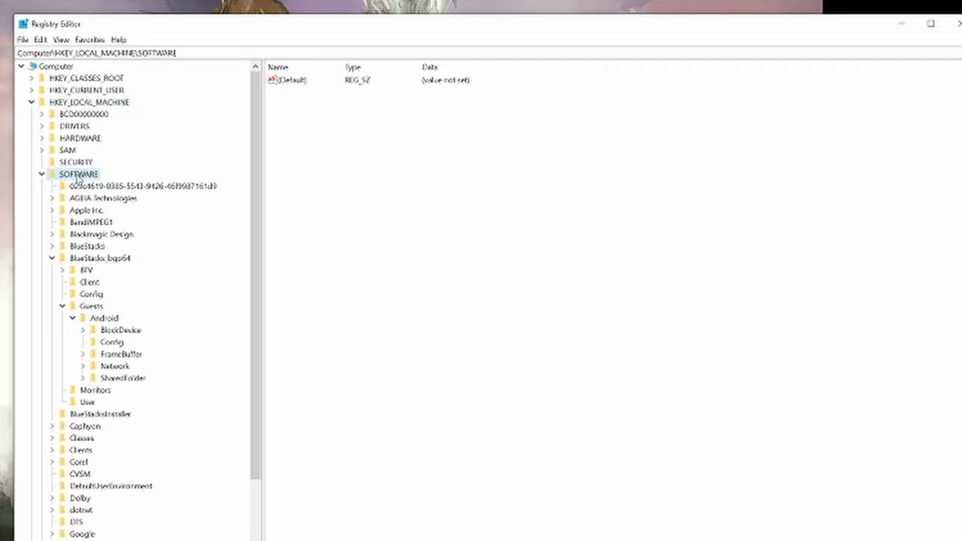
left_click(115, 263)
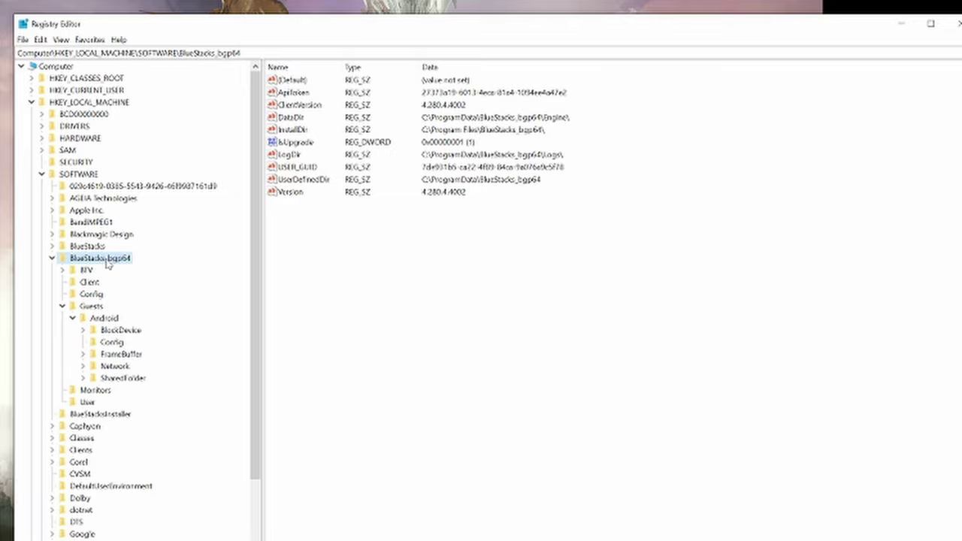
left_click(91, 306)
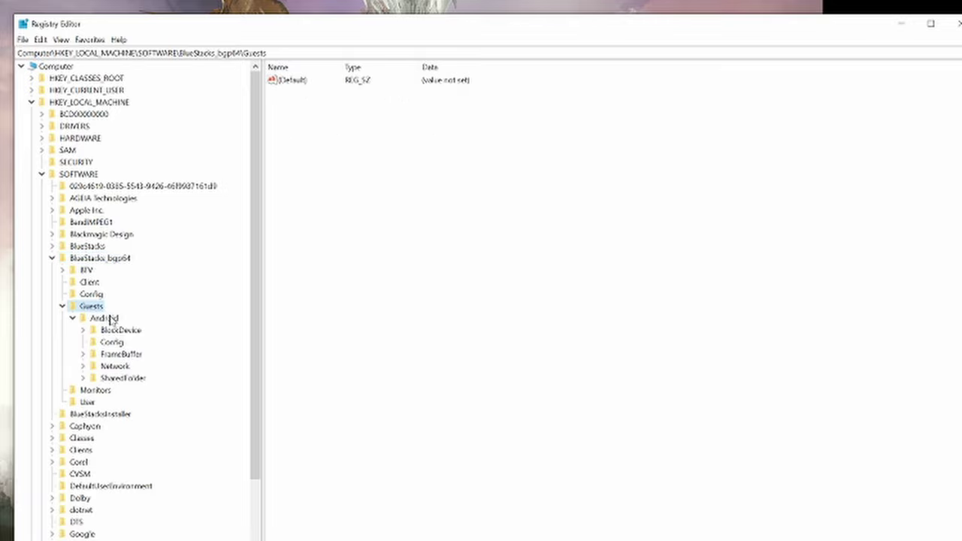
double_click(109, 322)
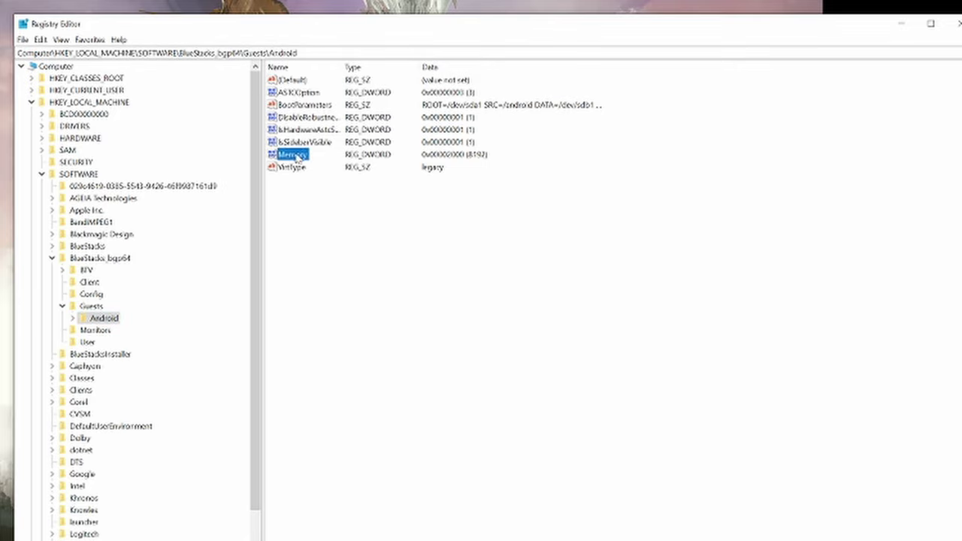
- Inspect the Memory value of the Android key without changing it, and close the Registry Editor
double_click(293, 154)
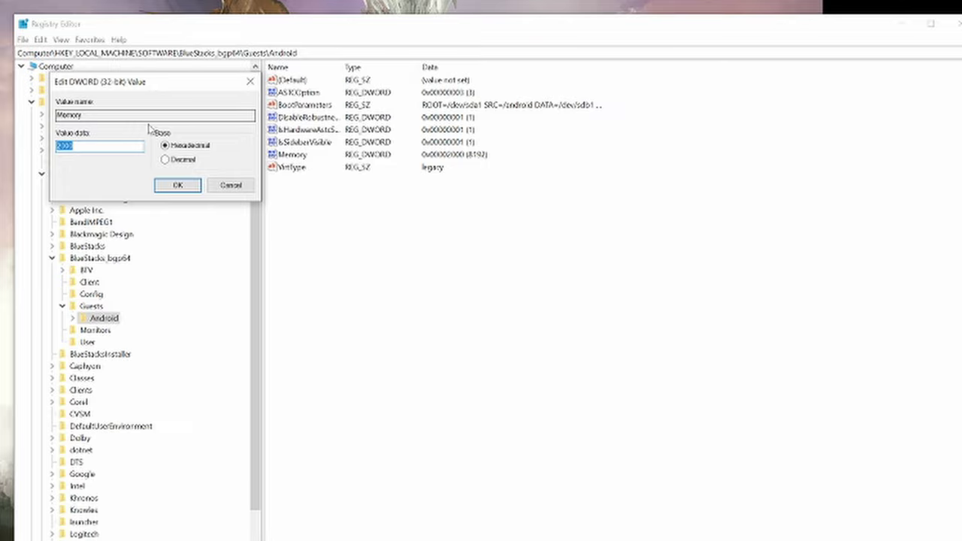
left_click(241, 185)
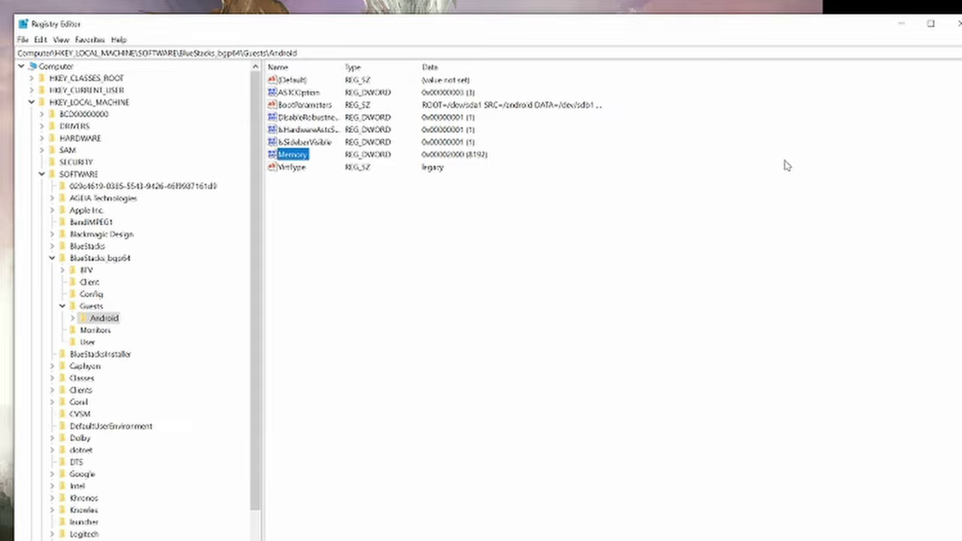
left_click(958, 24)
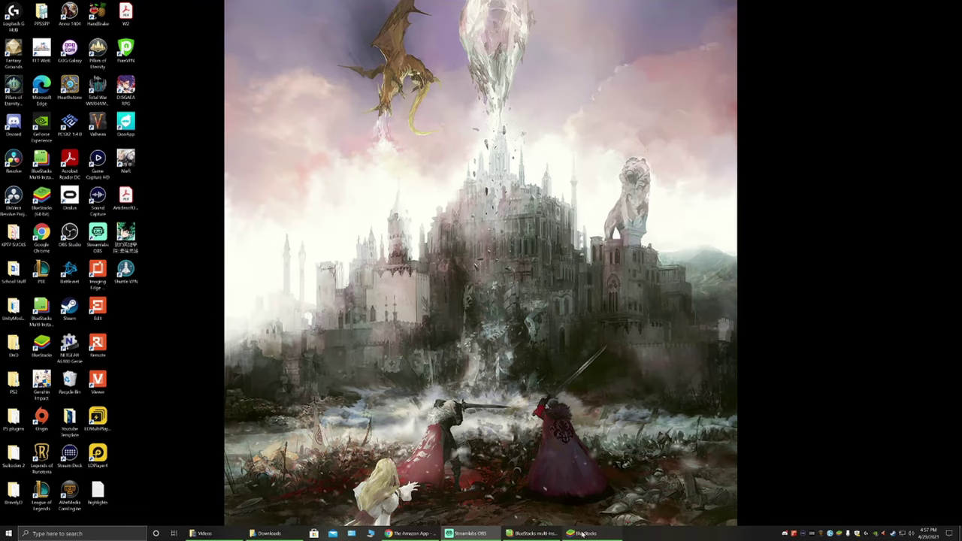
- Switch back to BlueStacks and review the performance, graphics and frame rate options in its engine settings
left_click(583, 535)
left_click(782, 85)
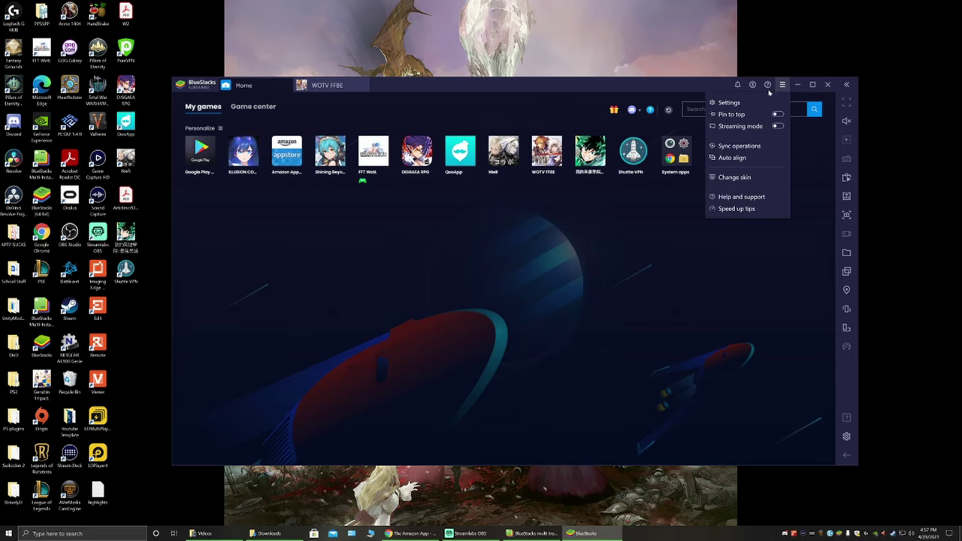
left_click(729, 102)
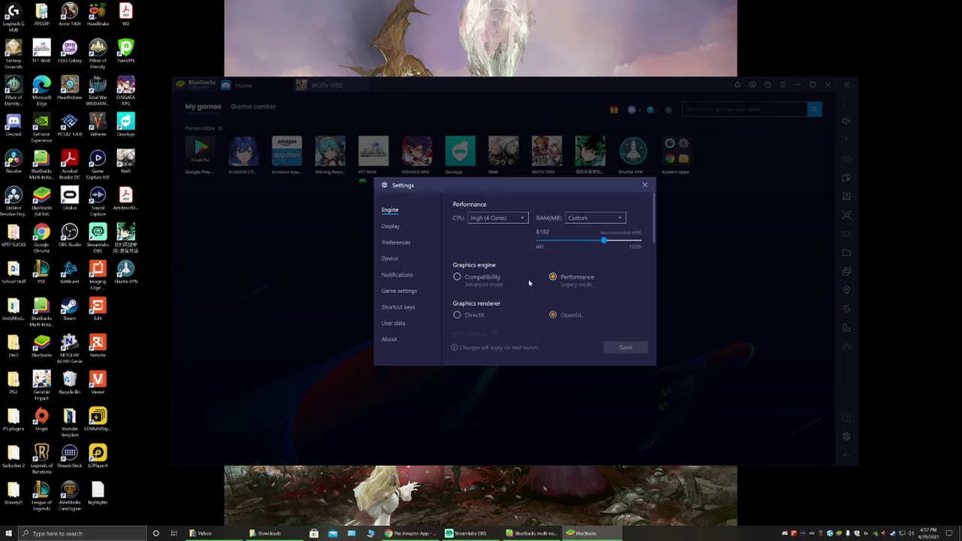
scroll(529, 283, "down", 5)
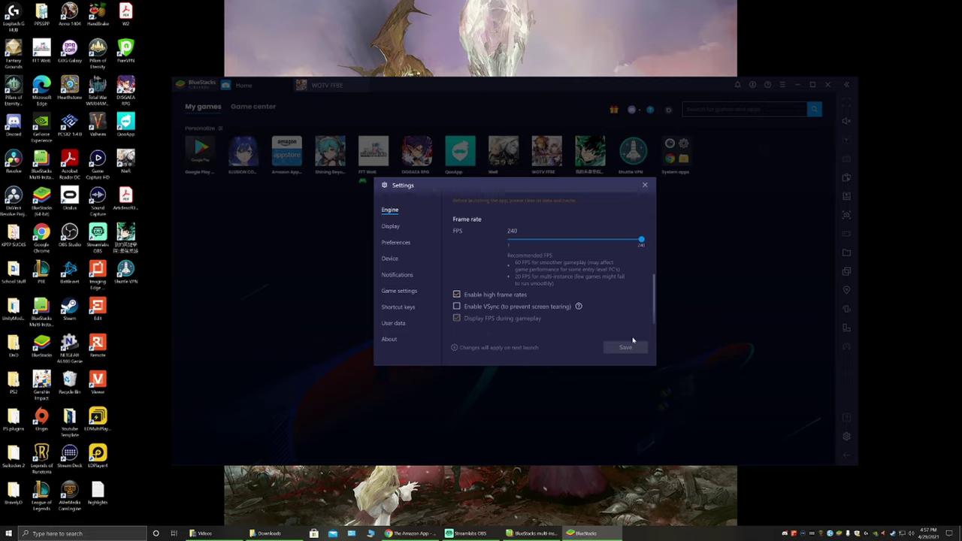
left_click(645, 186)
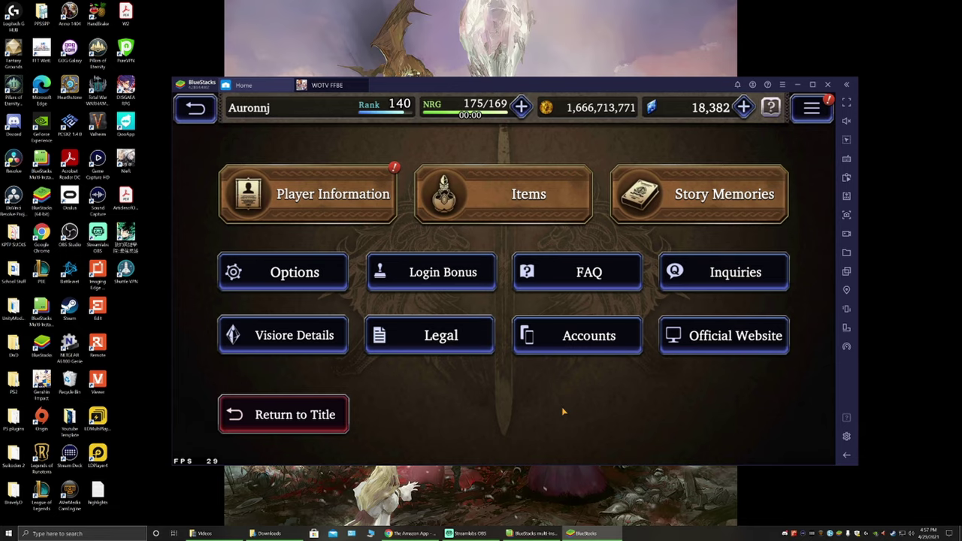
- Disable high frame rates in the BlueStacks engine settings, set the frame rate to 1 FPS and save the changes
left_click(808, 109)
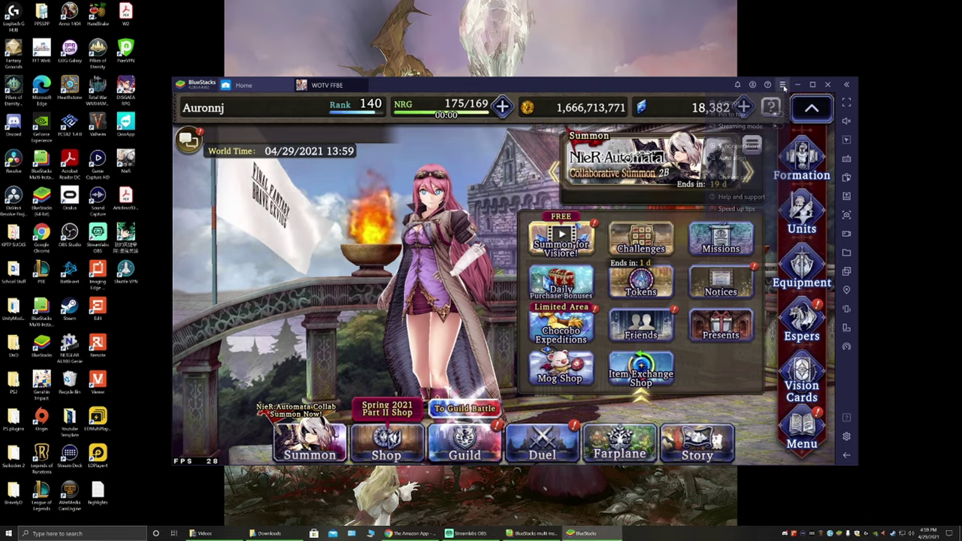
left_click(782, 85)
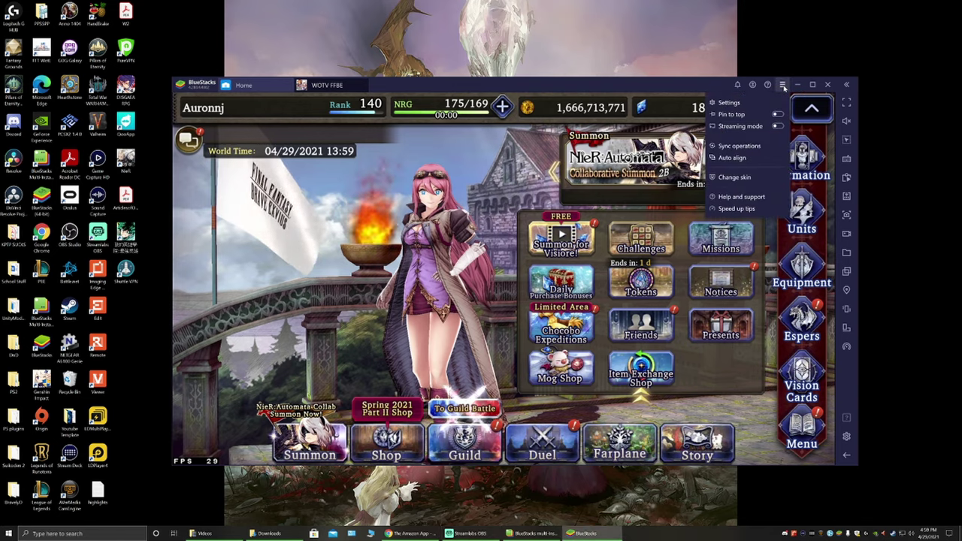
left_click(751, 106)
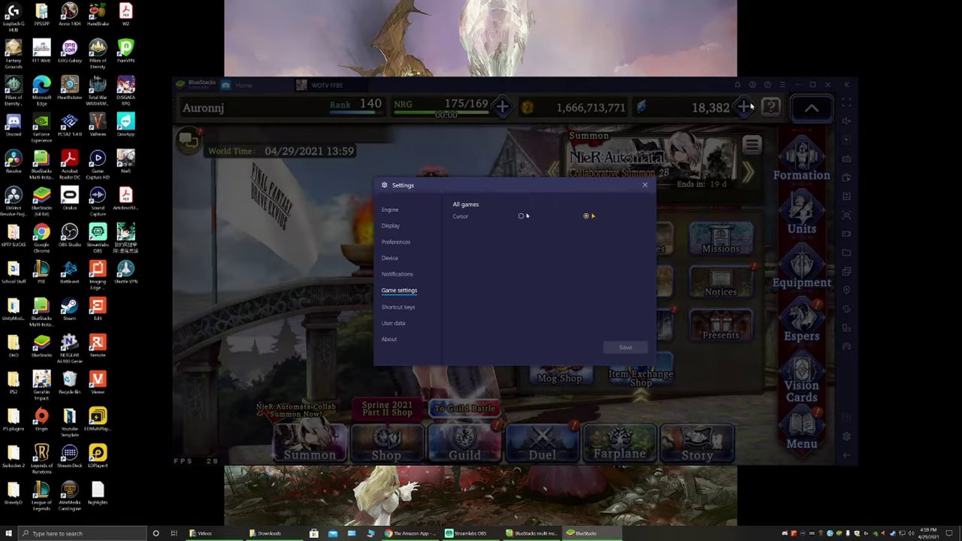
left_click(388, 210)
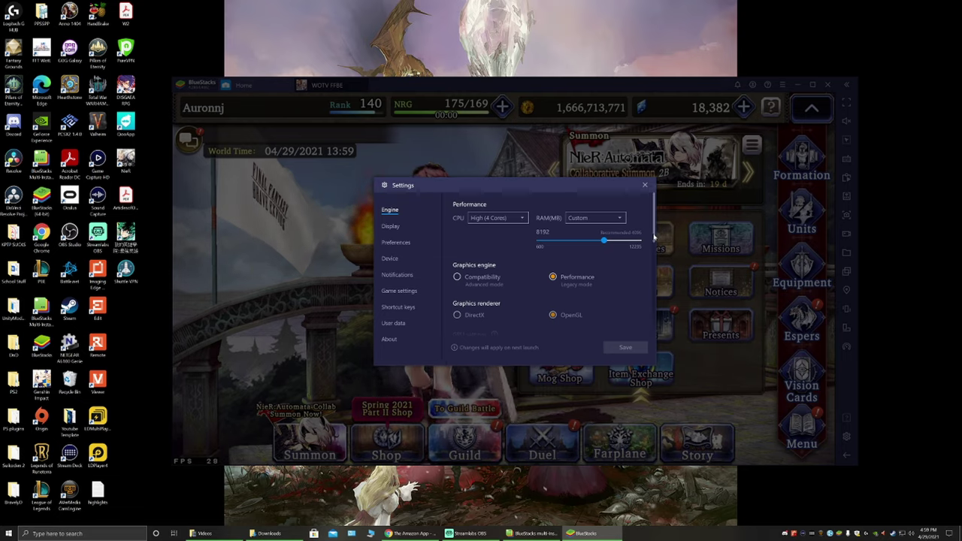
left_click_drag(653, 228, 653, 259)
scroll(653, 260, "down", 5)
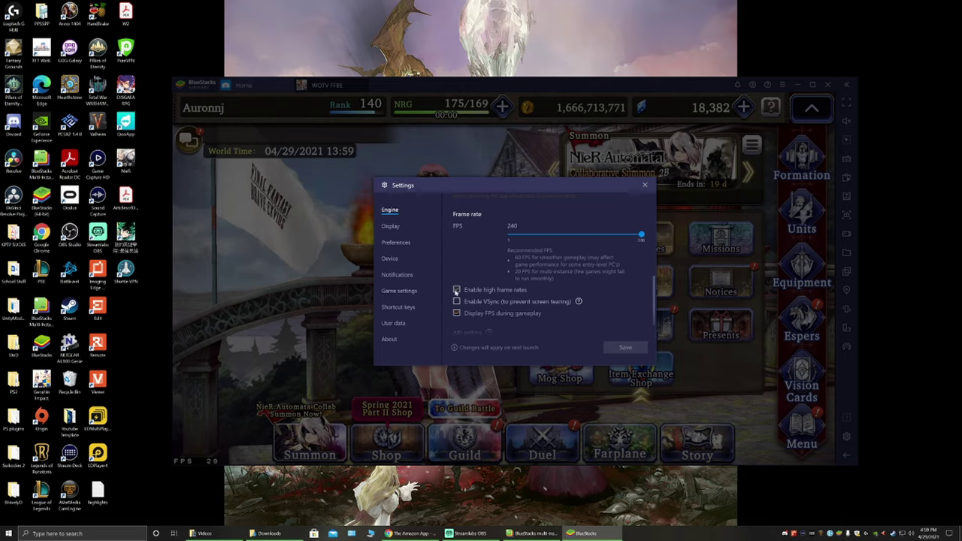
left_click(456, 290)
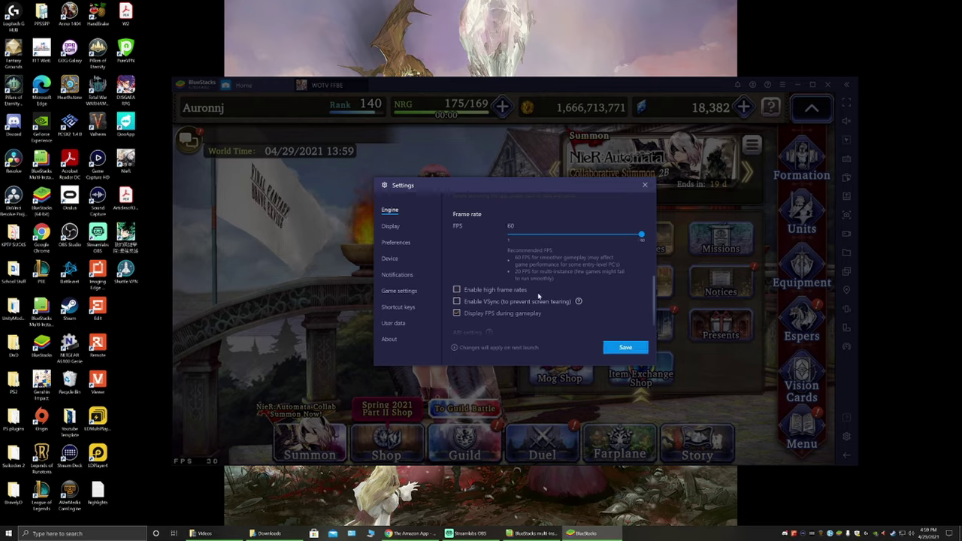
left_click_drag(641, 236, 510, 235)
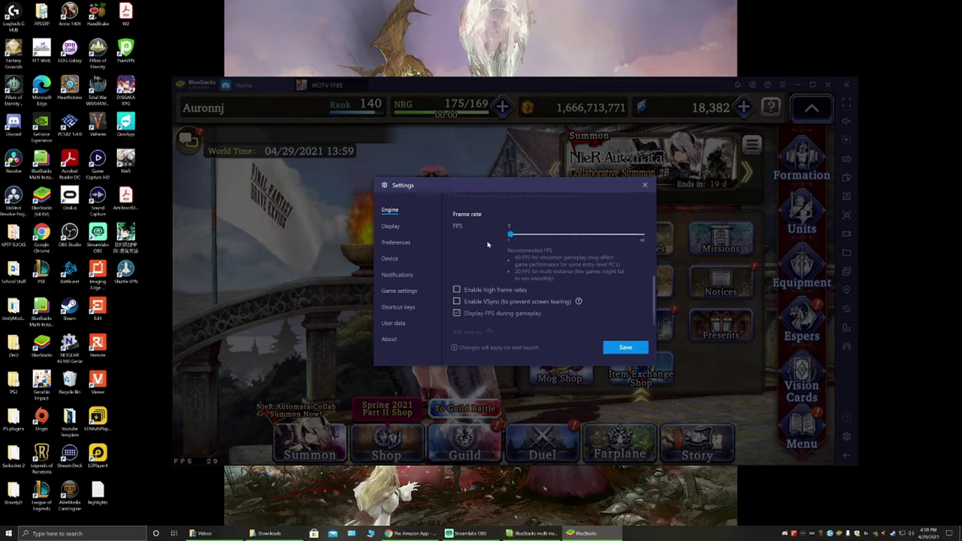
left_click(621, 349)
left_click(644, 185)
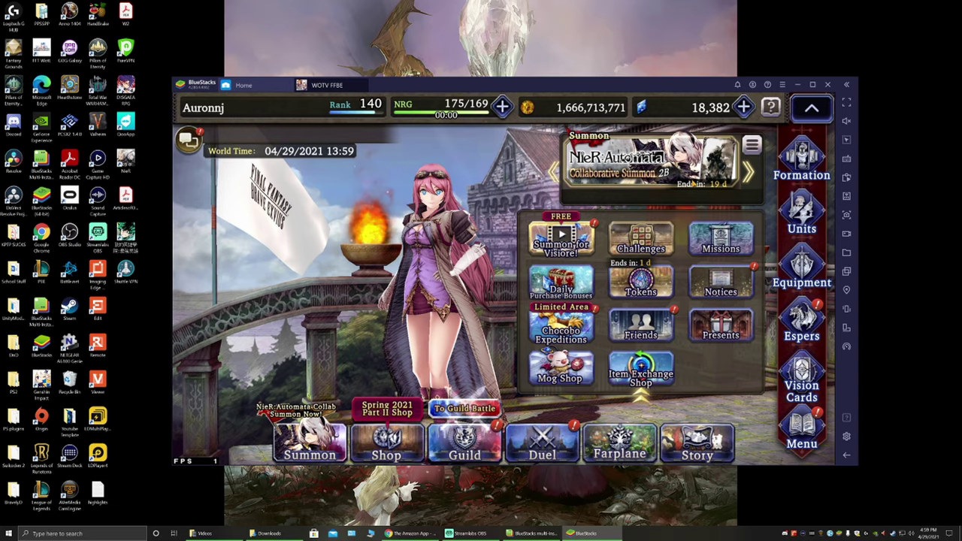
- Close the running BlueStacks instance and start the N-32 (Large virtual address) instance from the multi-instance manager
left_click(828, 84)
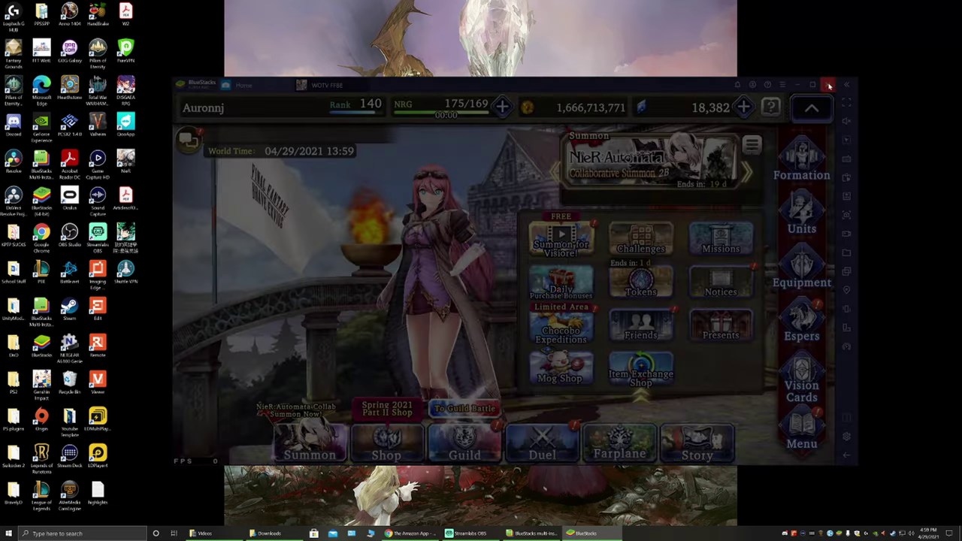
left_click(541, 284)
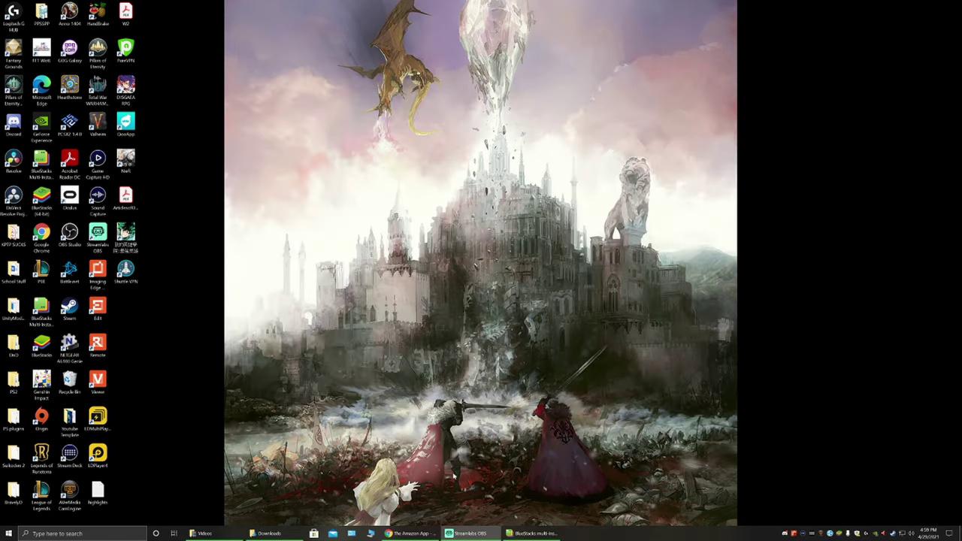
left_click(534, 534)
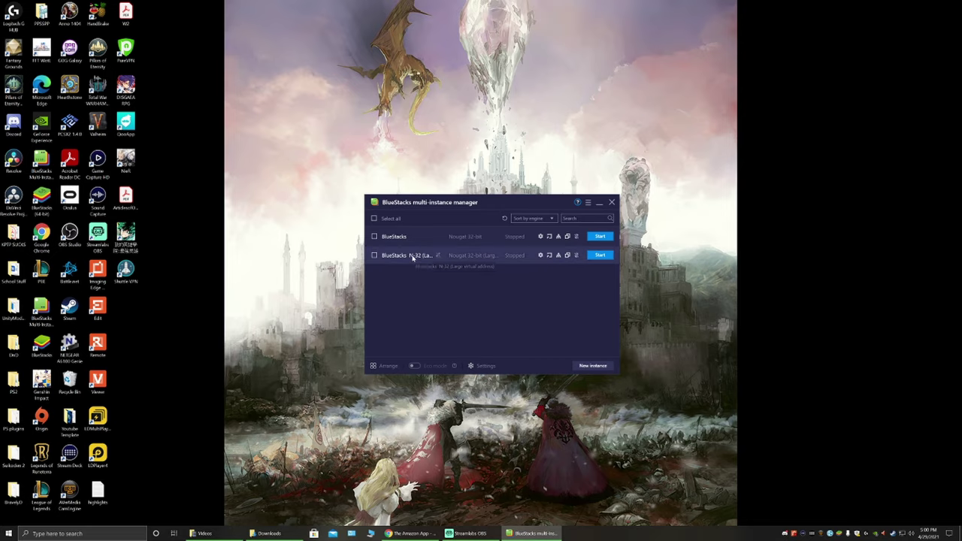
left_click(601, 255)
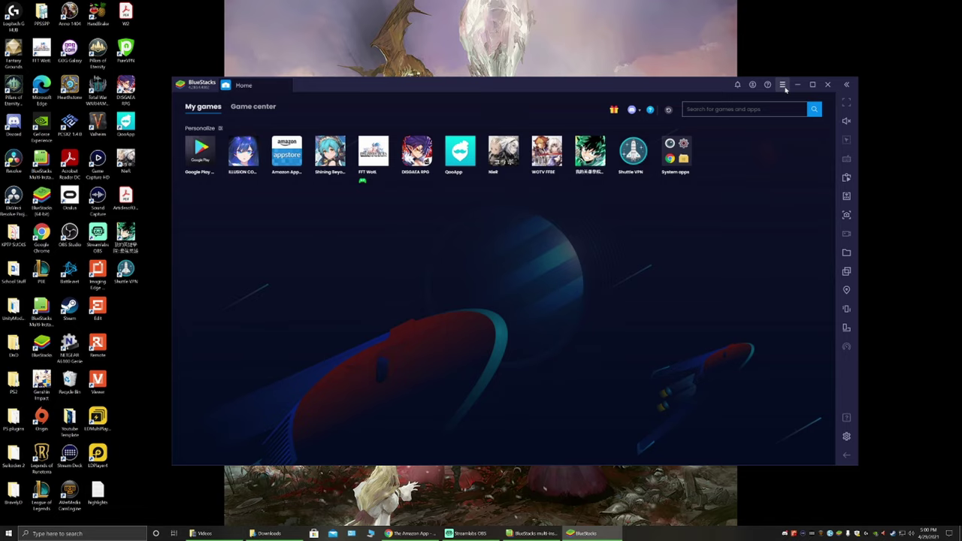
- Enable high frame rates in the instance's engine settings, set the frame rate to 240 FPS and save the changes
left_click(782, 84)
left_click(736, 101)
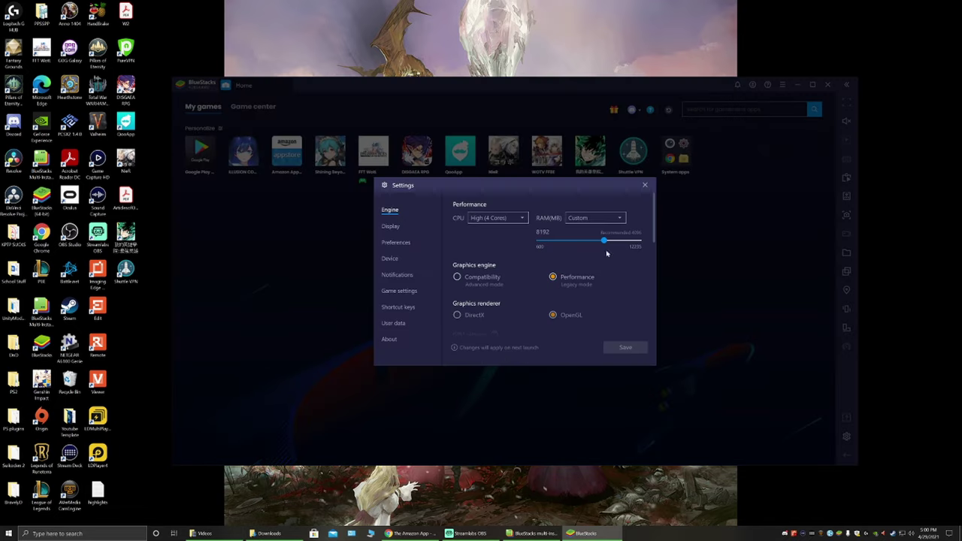
left_click_drag(648, 240, 648, 320)
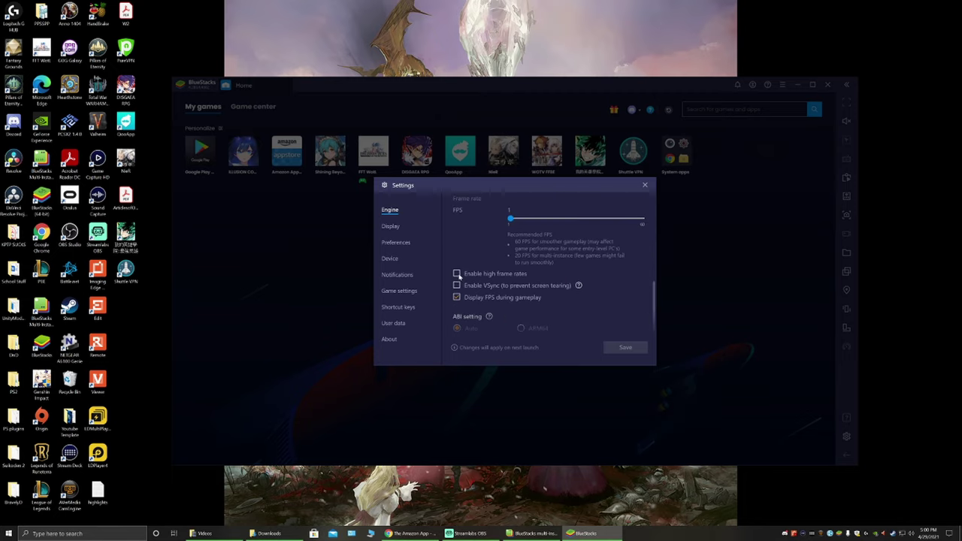
left_click(456, 274)
left_click_drag(511, 220, 642, 221)
left_click(637, 350)
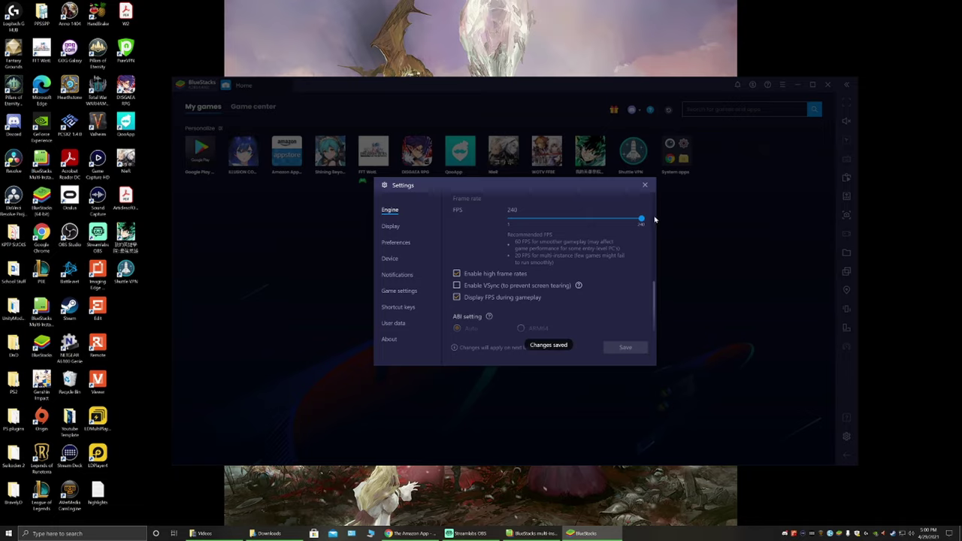
left_click(644, 185)
- Launch WOTV FFBE, start the game from its title screen and dismiss the notices
left_click(546, 152)
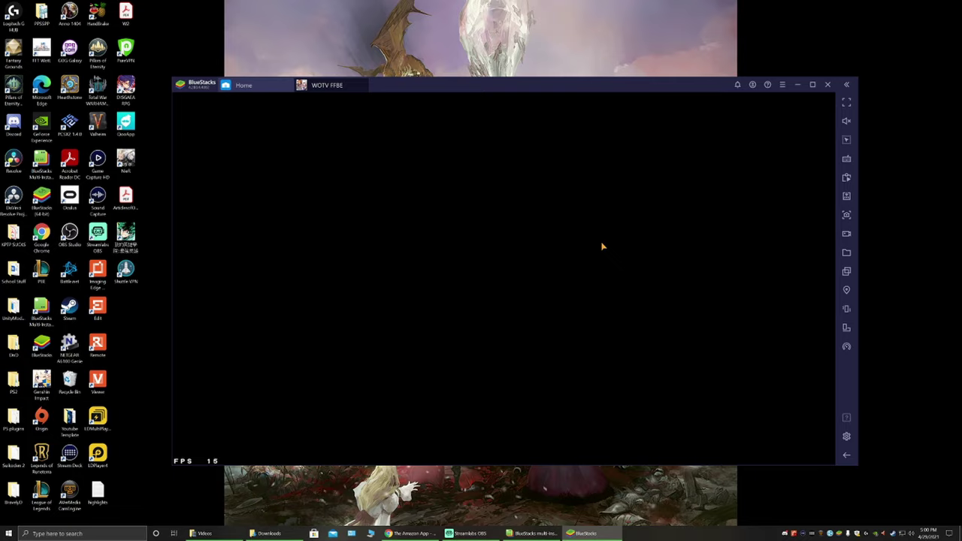
left_click(602, 246)
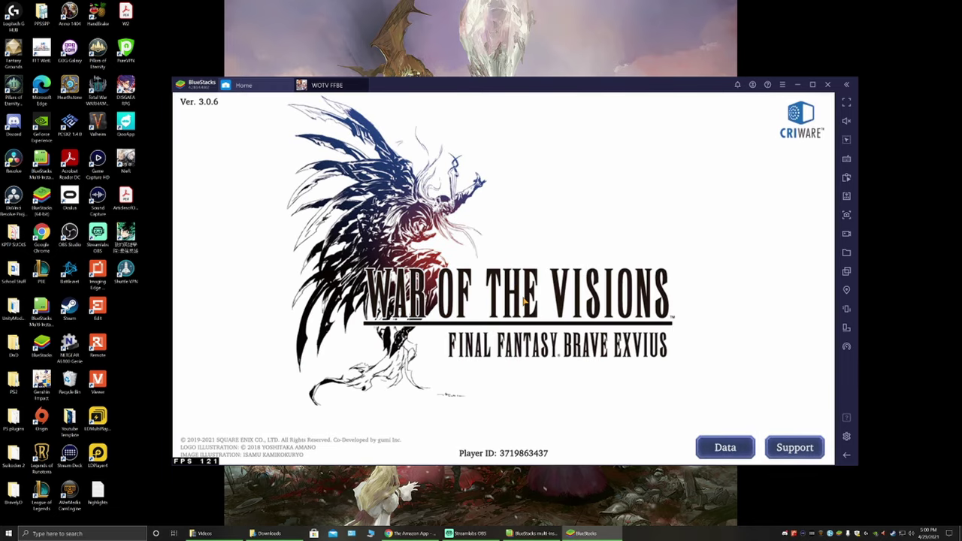
left_click(526, 296)
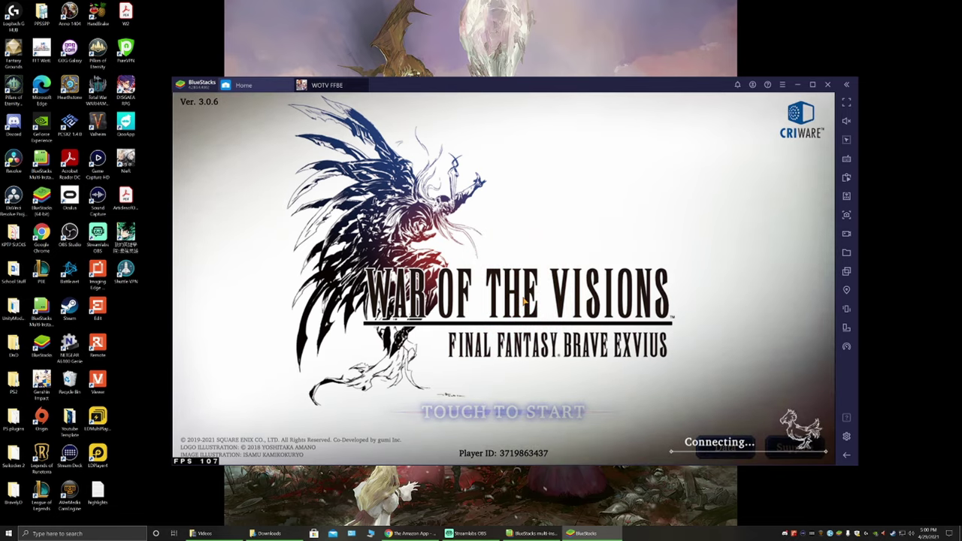
left_click(524, 302)
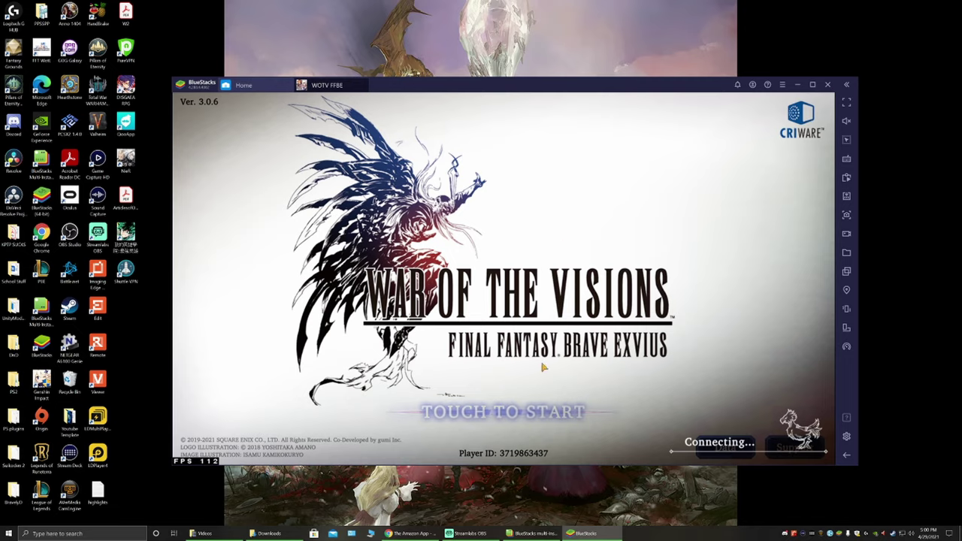
left_click(535, 312)
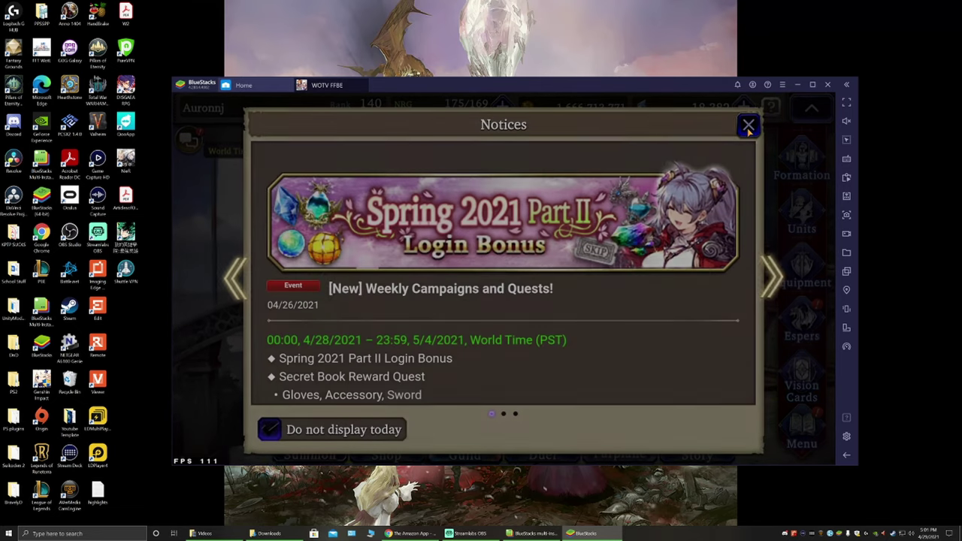
left_click(748, 125)
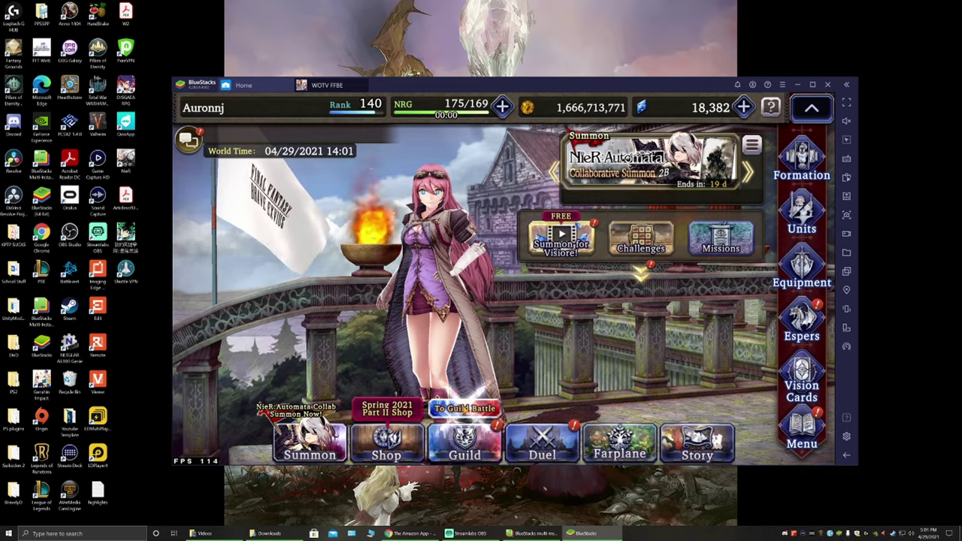
- Go to the guild battle and confirm the acquired items on the battle result screen
left_click(465, 410)
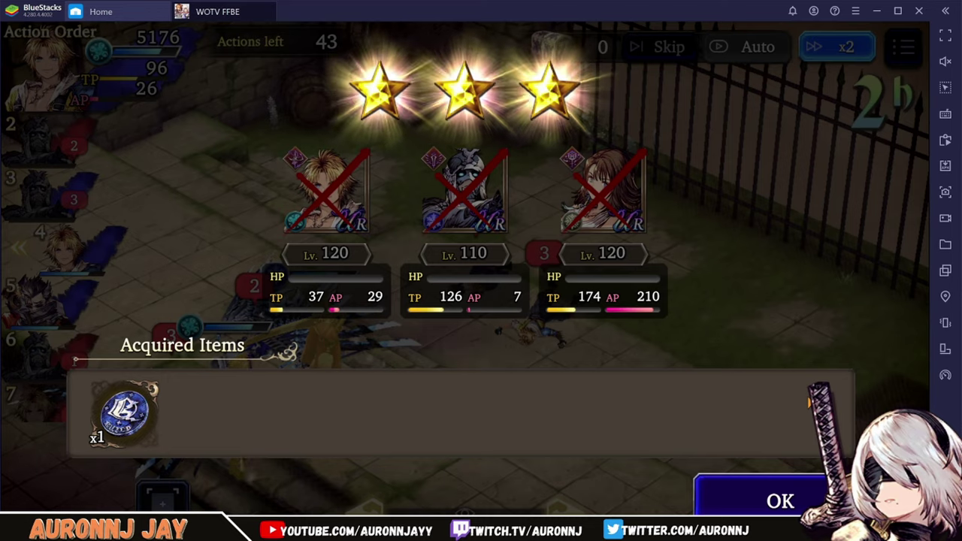
left_click(752, 496)
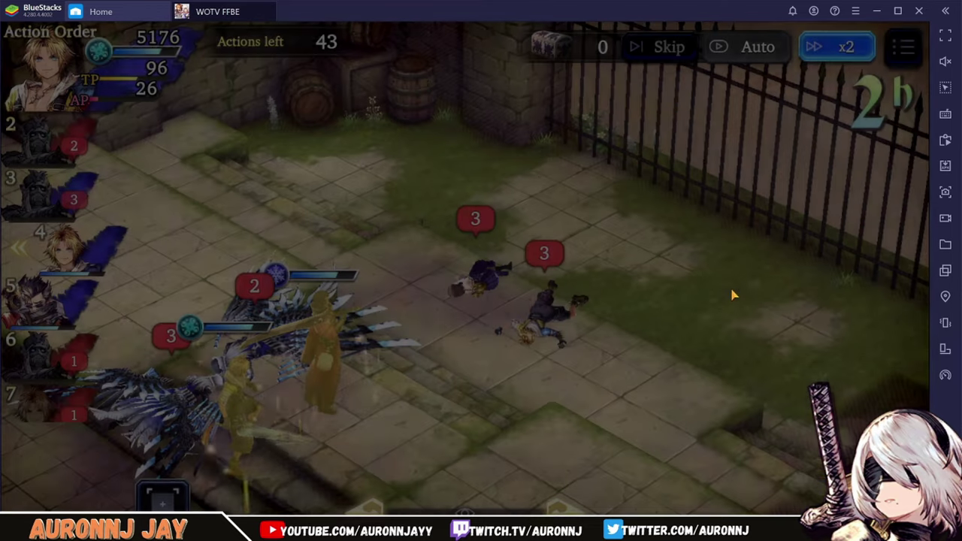